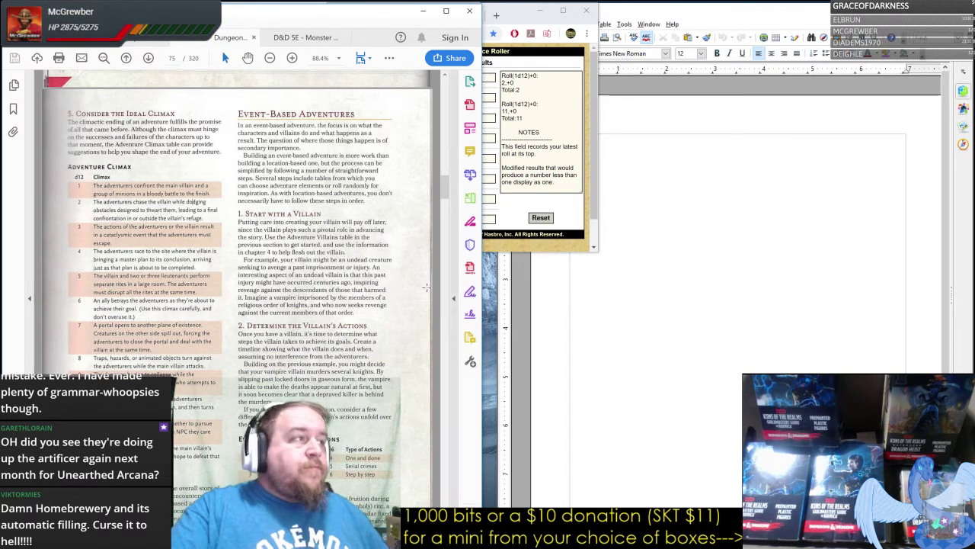
Step: Scroll down page 75 to the Event-Based Villain Actions table
scroll(358, 274, down, 1)
scroll(358, 273, down, 1)
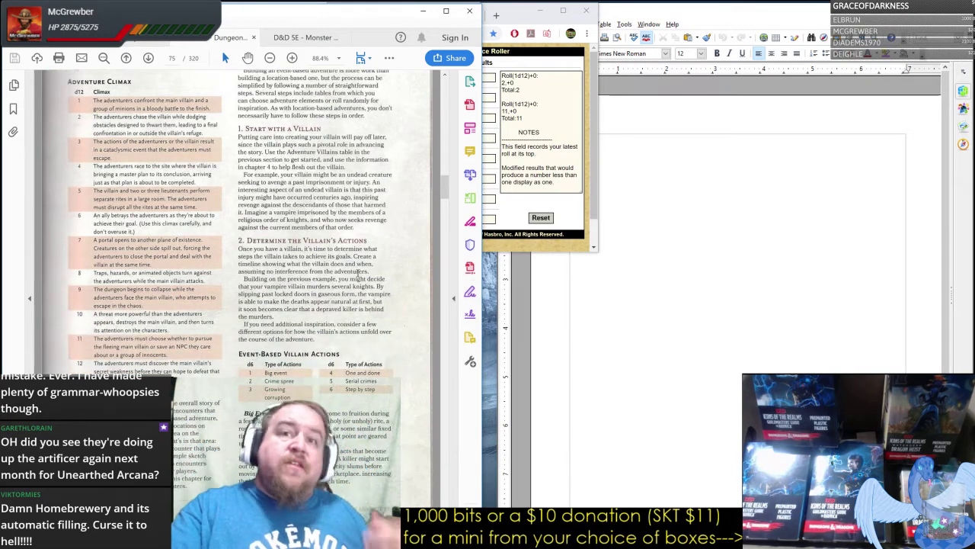
scroll(357, 272, down, 2)
scroll(357, 273, down, 1)
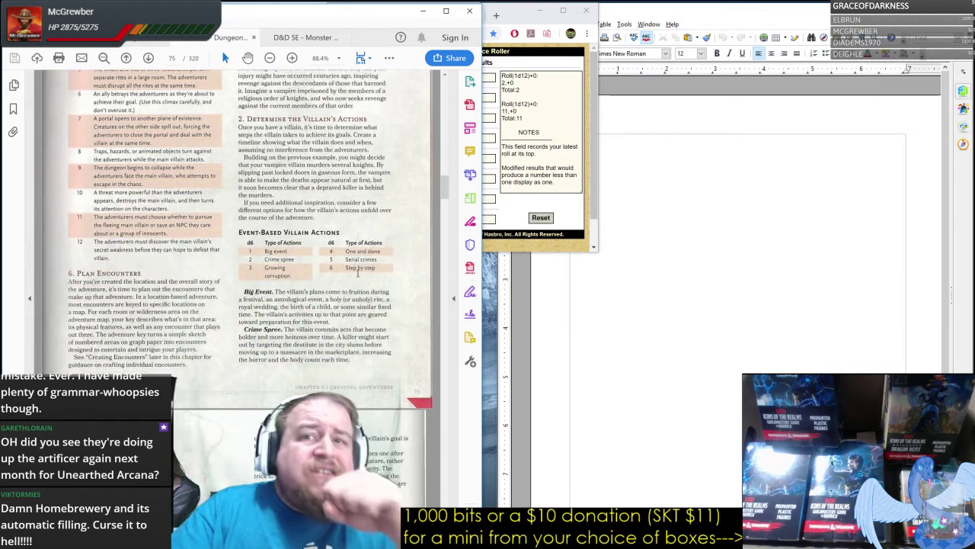
scroll(358, 273, down, 1)
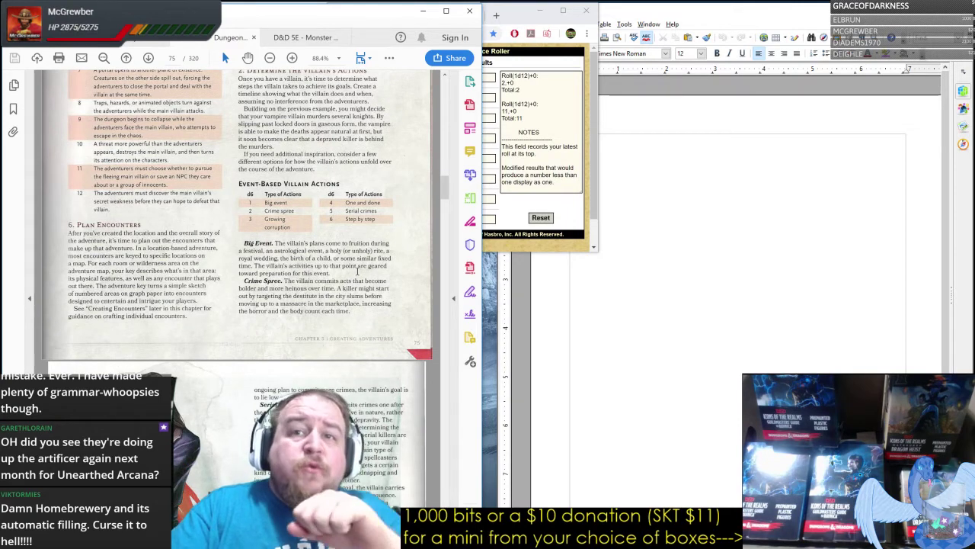
scroll(357, 273, down, 1)
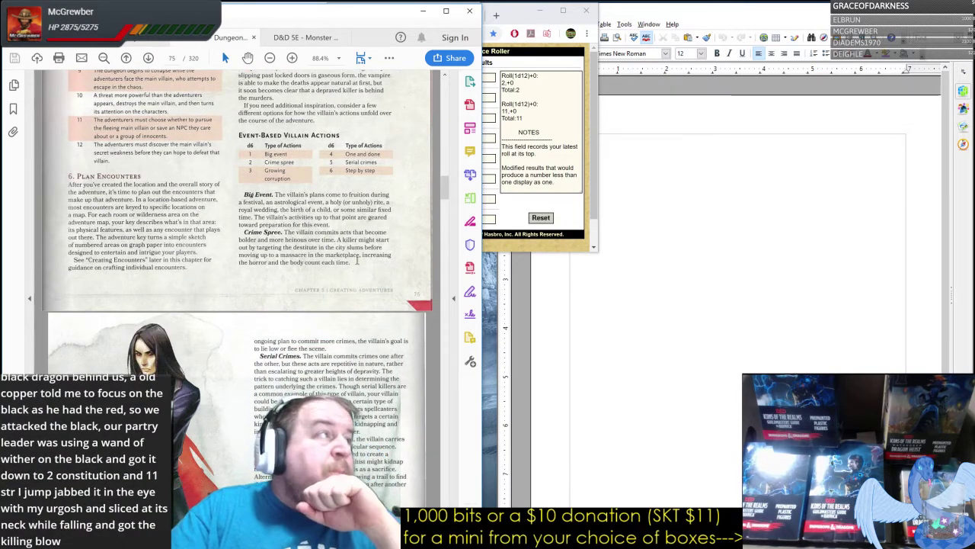
scroll(365, 221, up, 2)
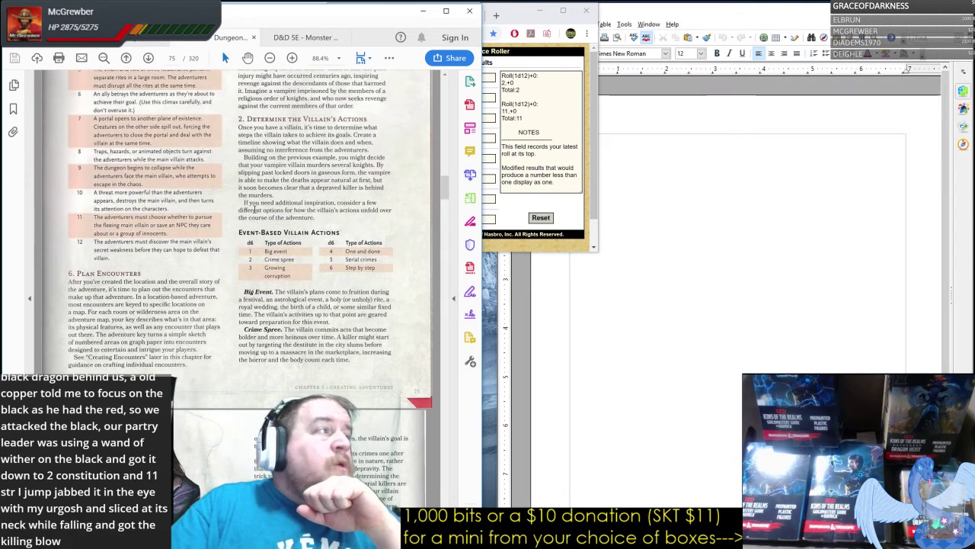
Step: Highlight the villain actions passage, clear the selection, and continue to page 76
drag(240, 209, 352, 307)
scroll(345, 305, up, 1)
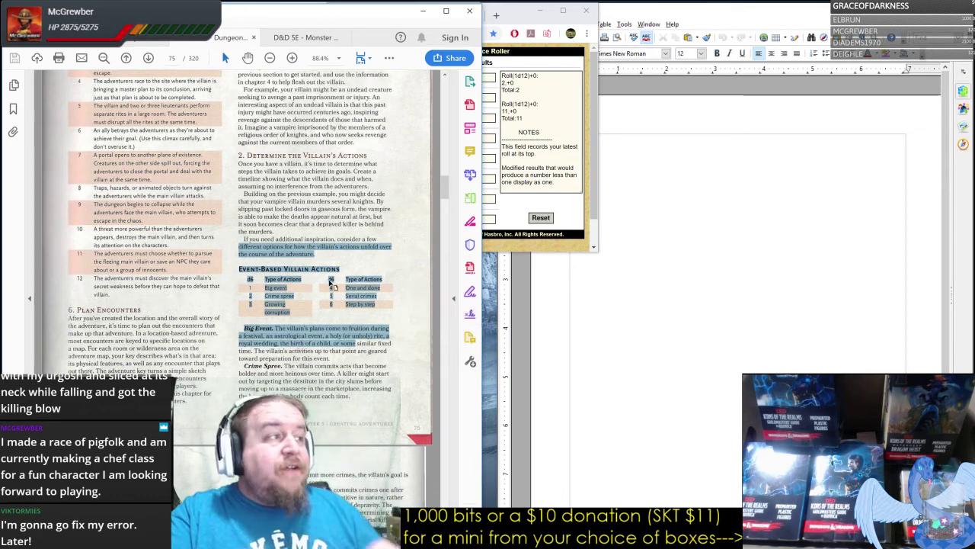
click(355, 313)
scroll(350, 320, down, 5)
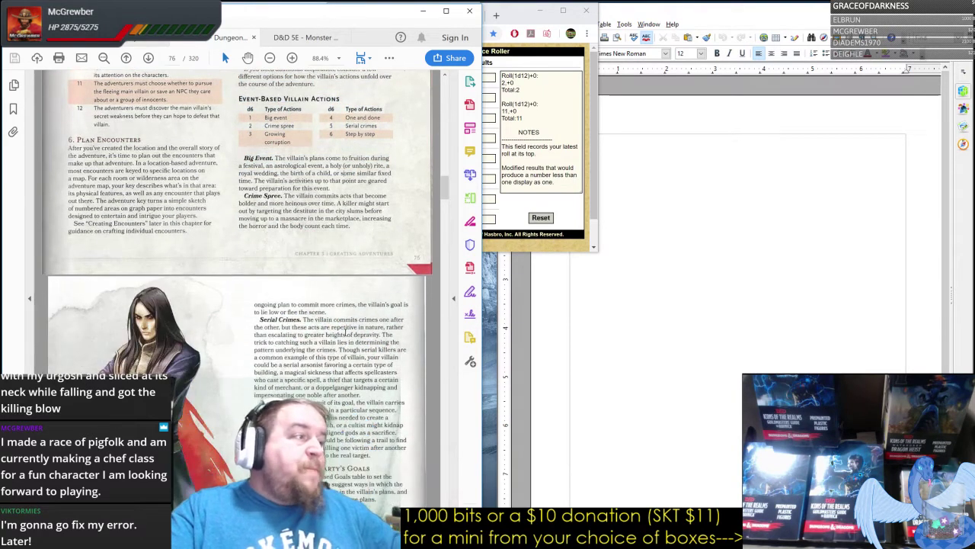
Step: Select the Serial Crimes paragraph through the start of Step by Step
scroll(344, 333, down, 2)
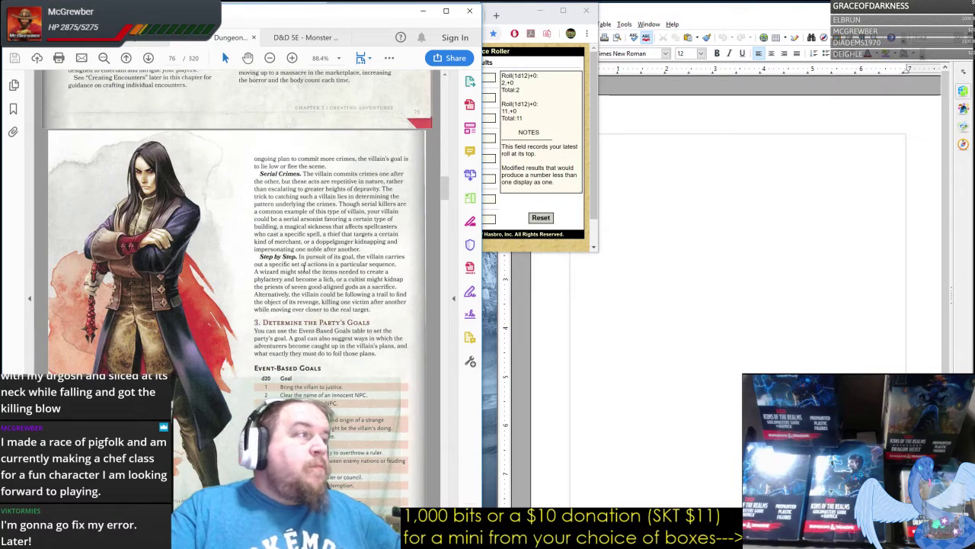
drag(276, 250, 400, 314)
drag(303, 174, 360, 266)
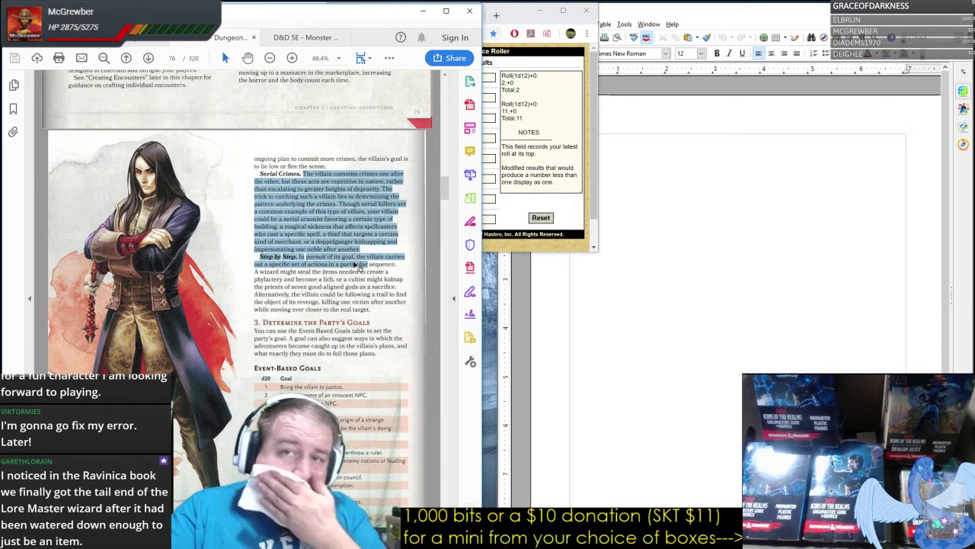
Step: Scroll past the Event-Based Goals table and select the whole Growing Corruption paragraph
scroll(355, 263, down, 1)
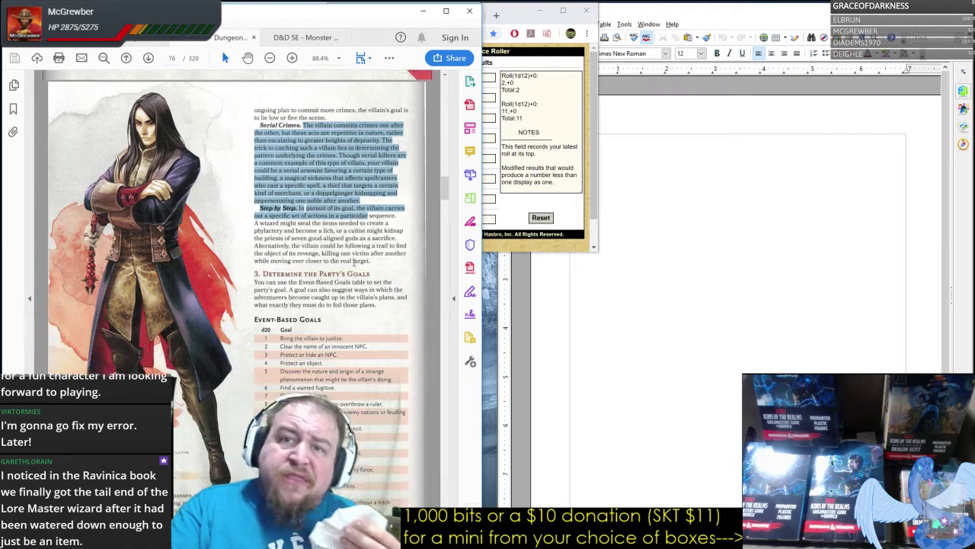
scroll(354, 262, down, 2)
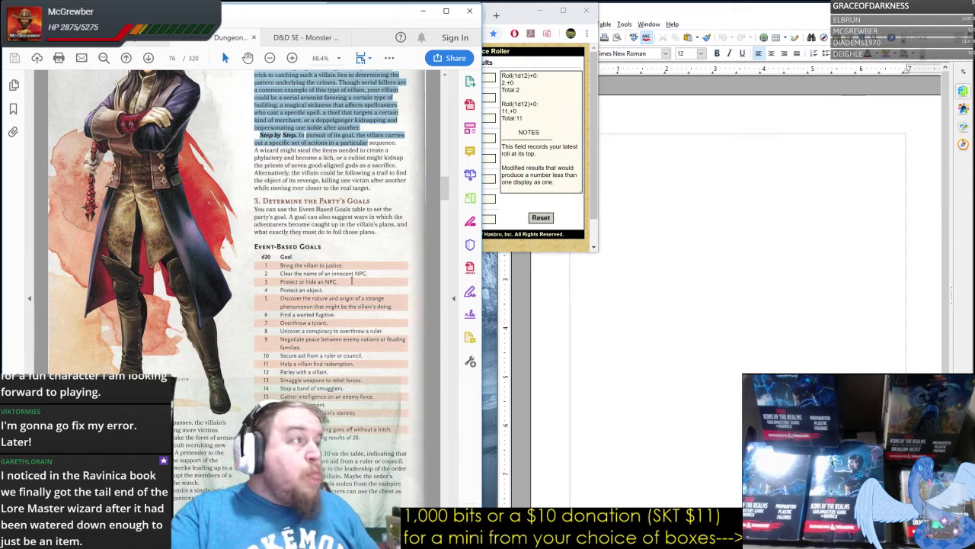
scroll(351, 281, down, 4)
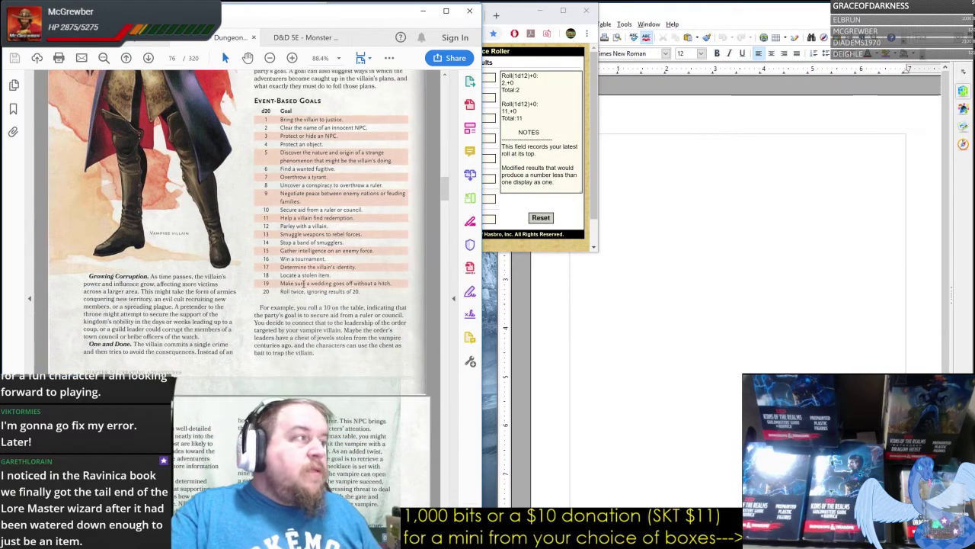
drag(148, 280, 229, 352)
click(191, 348)
drag(142, 277, 200, 339)
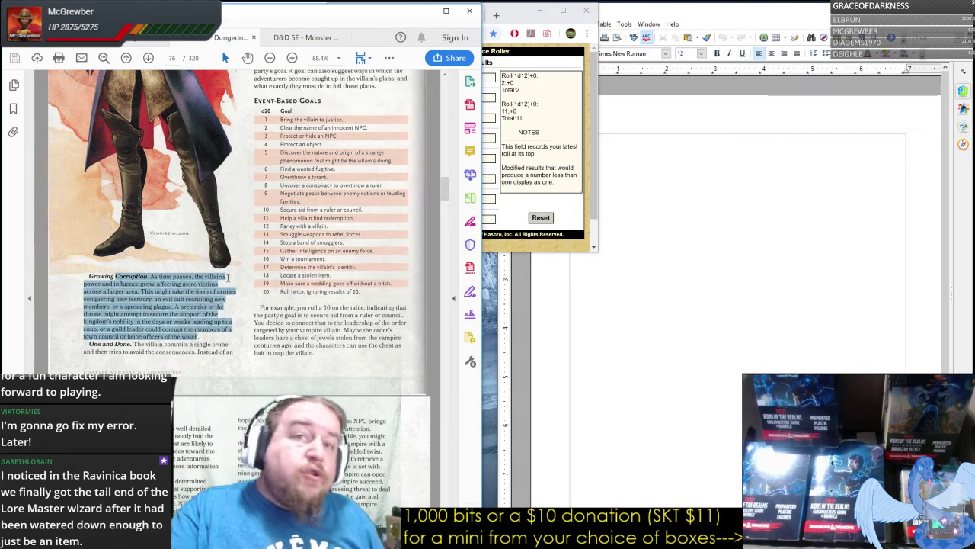
scroll(342, 228, up, 5)
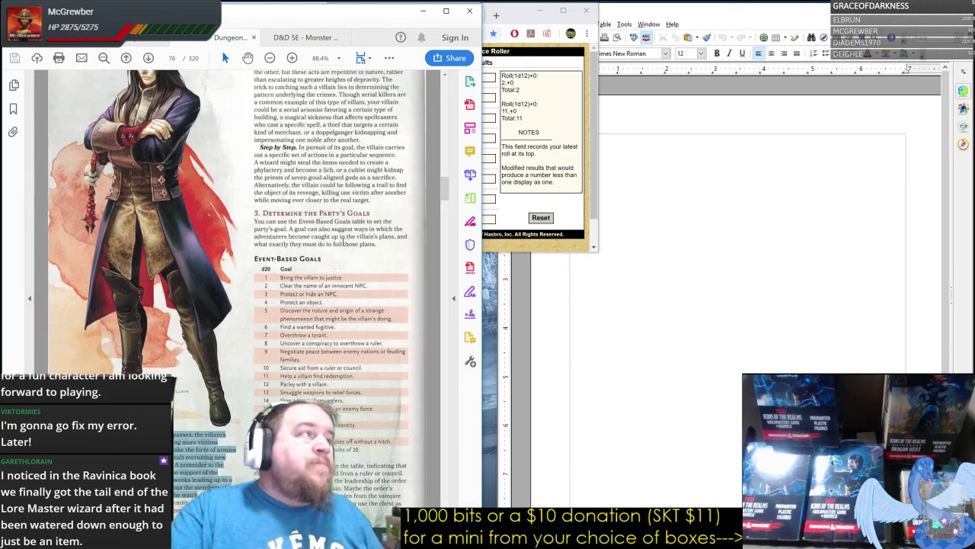
scroll(342, 242, down, 11)
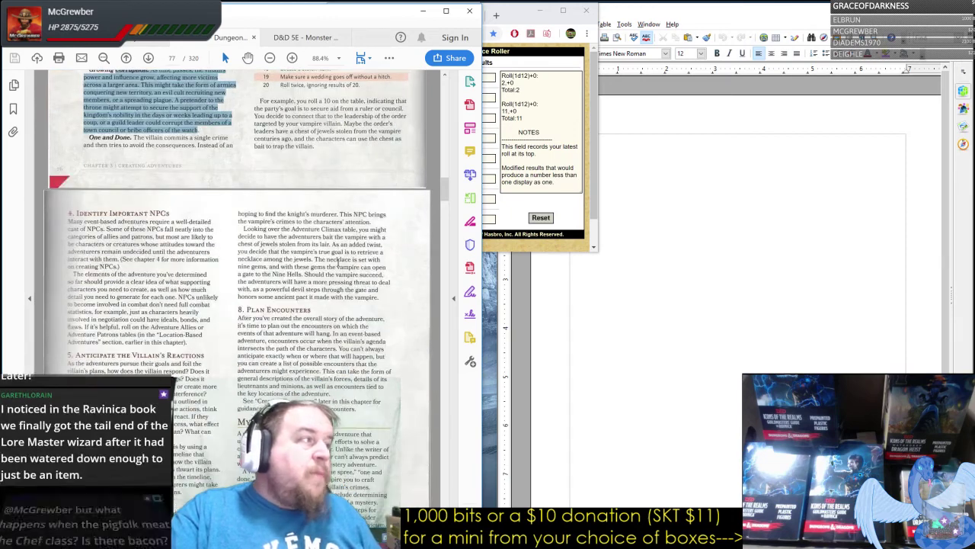
Step: Skim the NPC and villain reaction passages on page 77, selecting text while reading
scroll(338, 263, down, 3)
drag(135, 161, 178, 185)
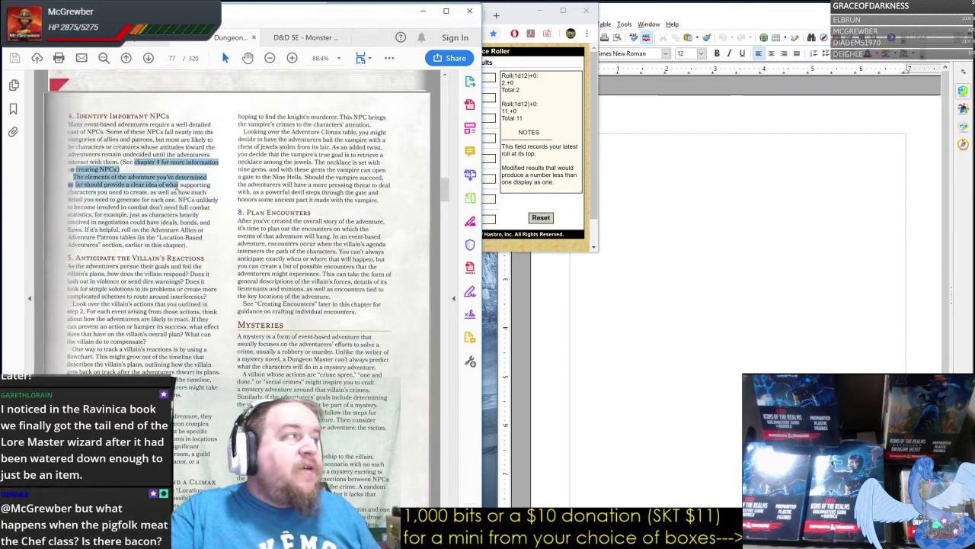
click(148, 252)
scroll(146, 281, down, 2)
drag(104, 224, 171, 309)
scroll(174, 312, down, 2)
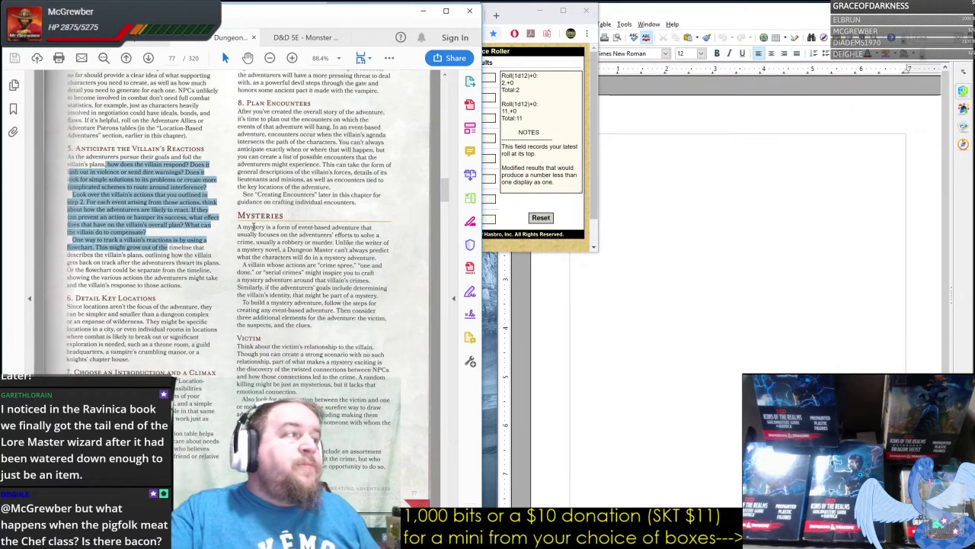
Step: Select the Mysteries opening paragraphs and read on to the page 79 Framing Events table
drag(254, 227, 335, 326)
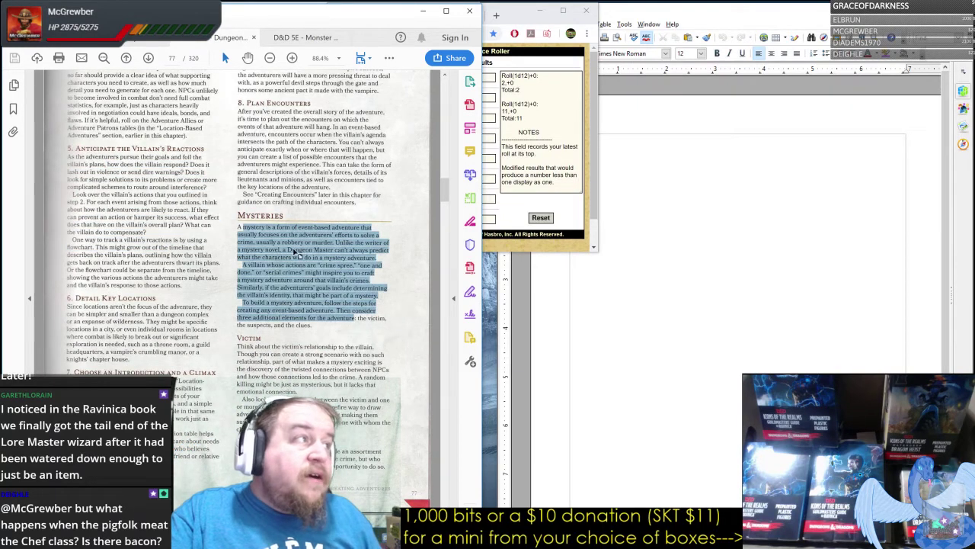
scroll(313, 292, down, 2)
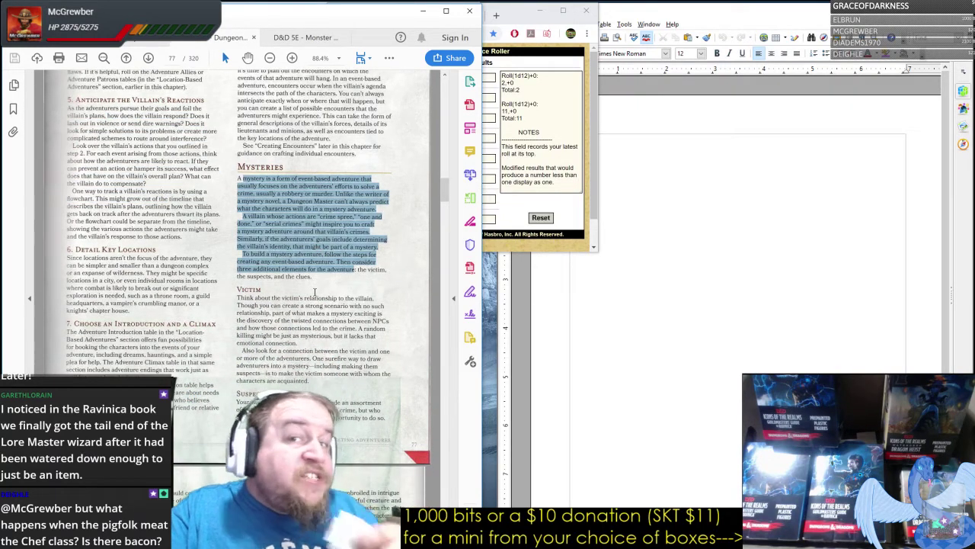
scroll(315, 292, down, 8)
scroll(301, 335, down, 9)
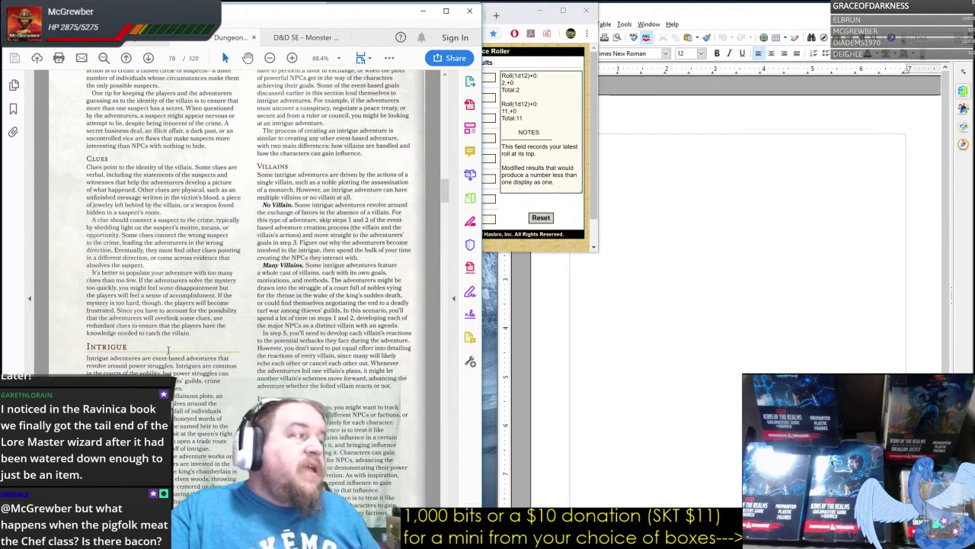
drag(102, 345, 181, 414)
scroll(183, 417, down, 11)
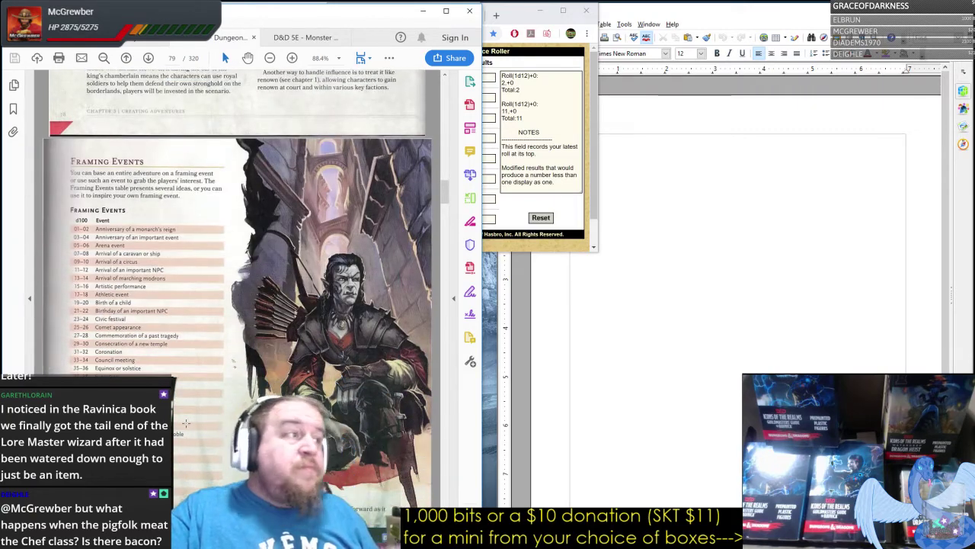
scroll(189, 389, down, 2)
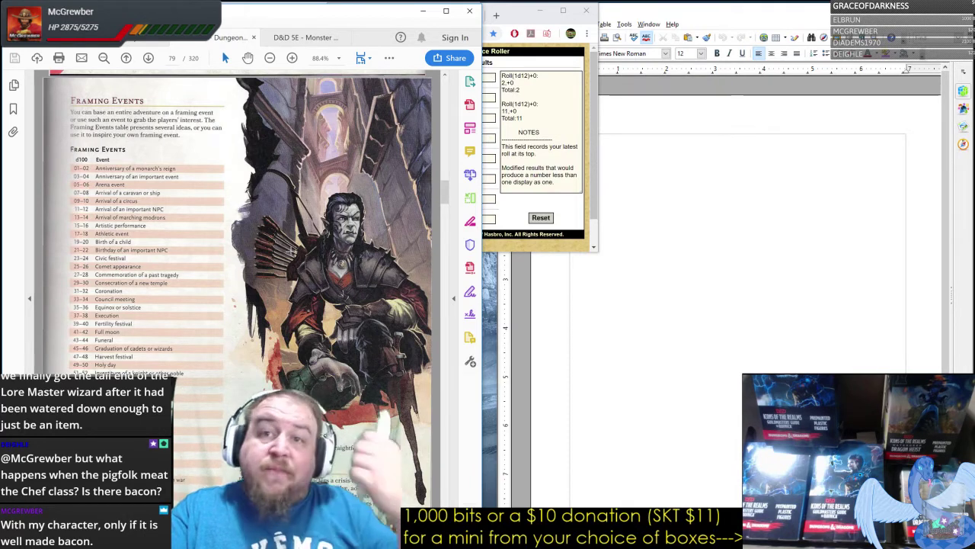
scroll(270, 191, down, 1)
drag(126, 96, 201, 98)
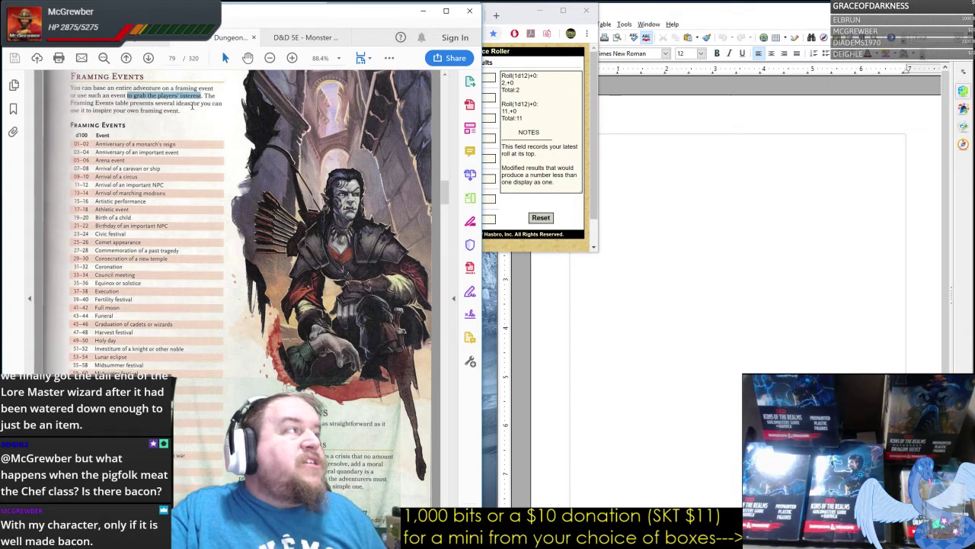
click(189, 107)
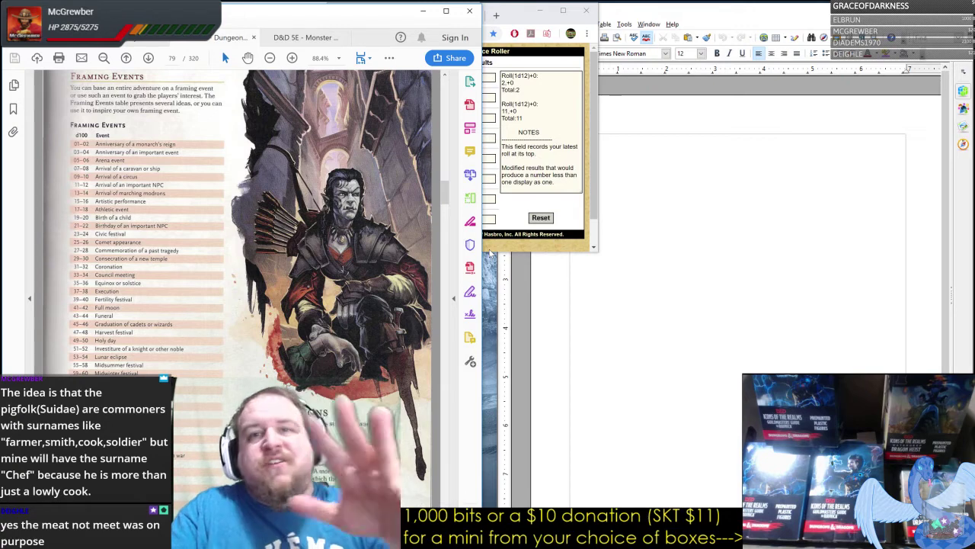
Step: Roll a d100 for the Framing Events table, then switch to the OpenOffice Writer document
scroll(415, 262, down, 2)
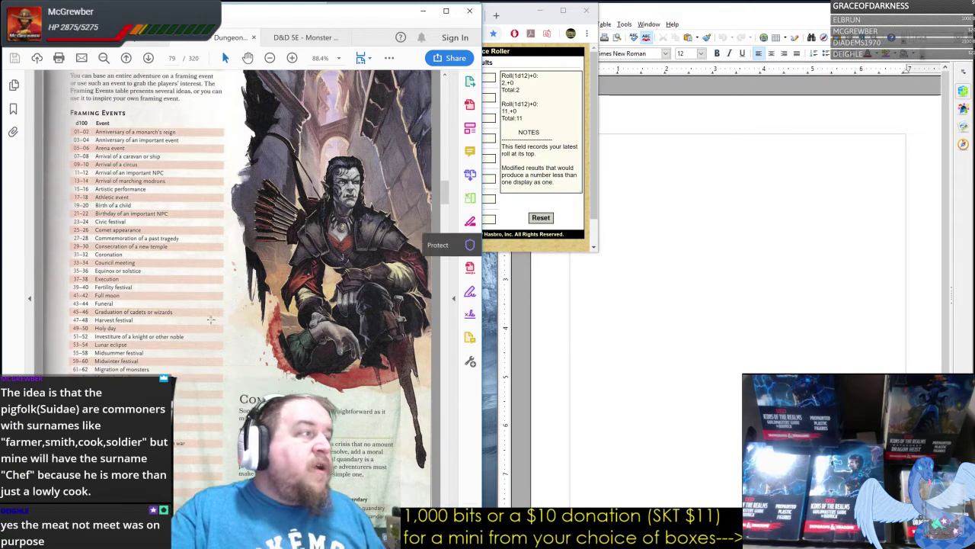
click(497, 248)
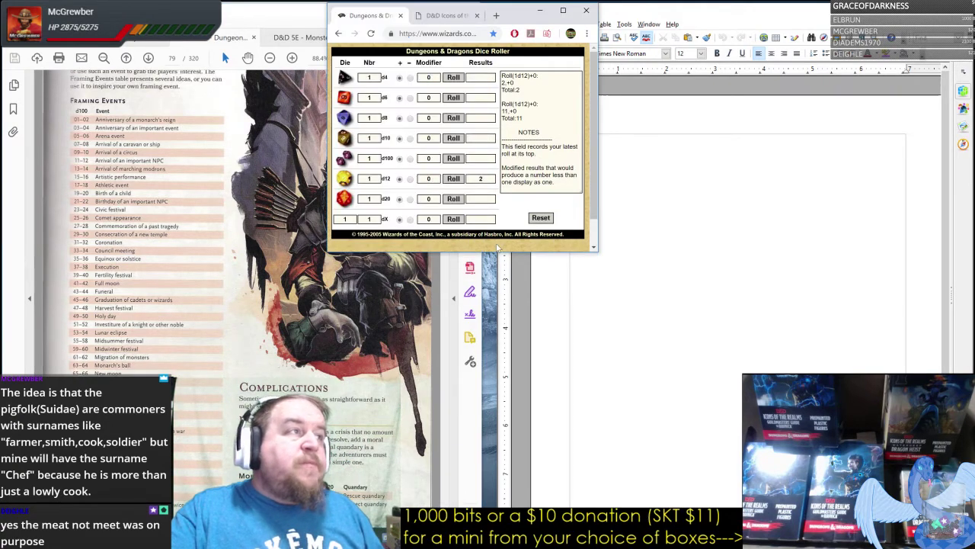
click(345, 159)
click(187, 365)
scroll(188, 365, down, 10)
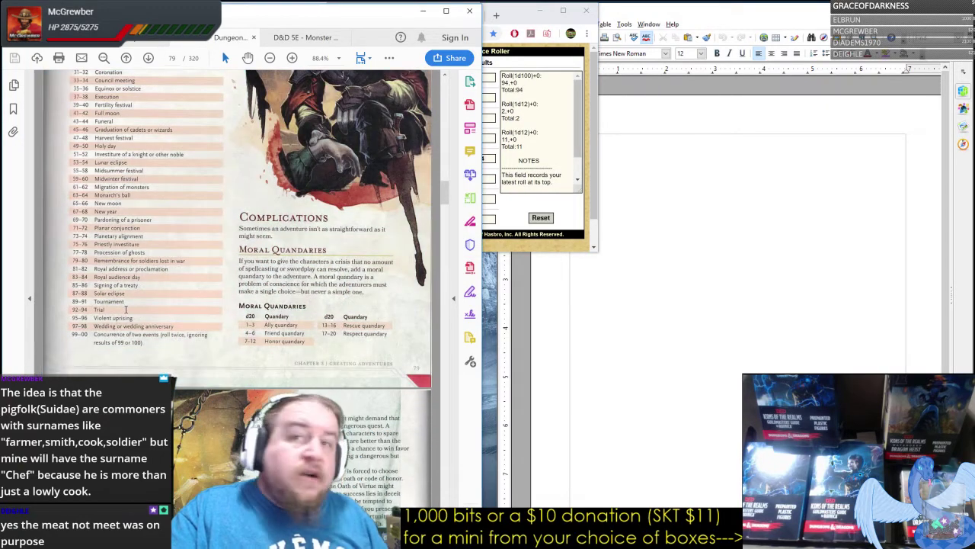
click(533, 320)
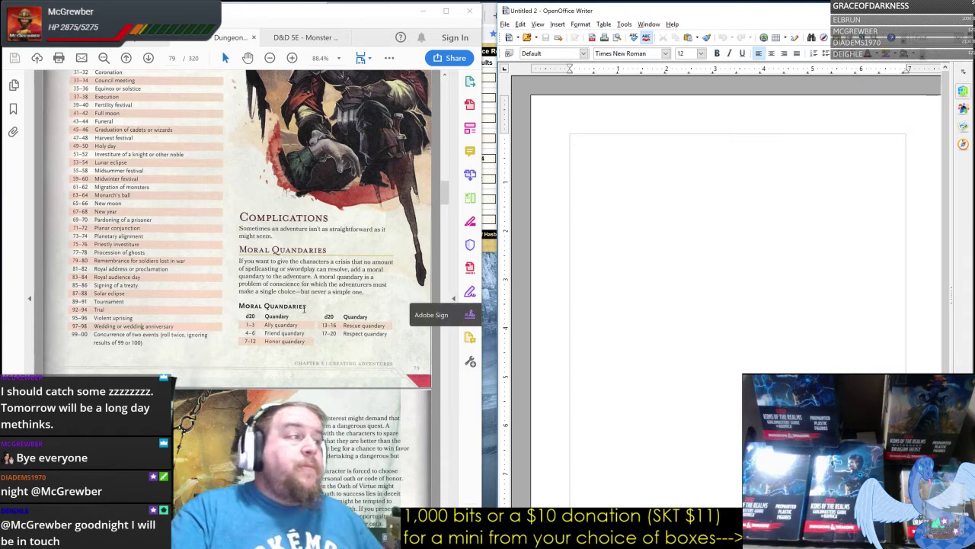
Step: Read the Honor, Rescue and Respect Quandary paragraphs down to the page 80 Twists heading
scroll(304, 308, down, 3)
drag(278, 139, 345, 315)
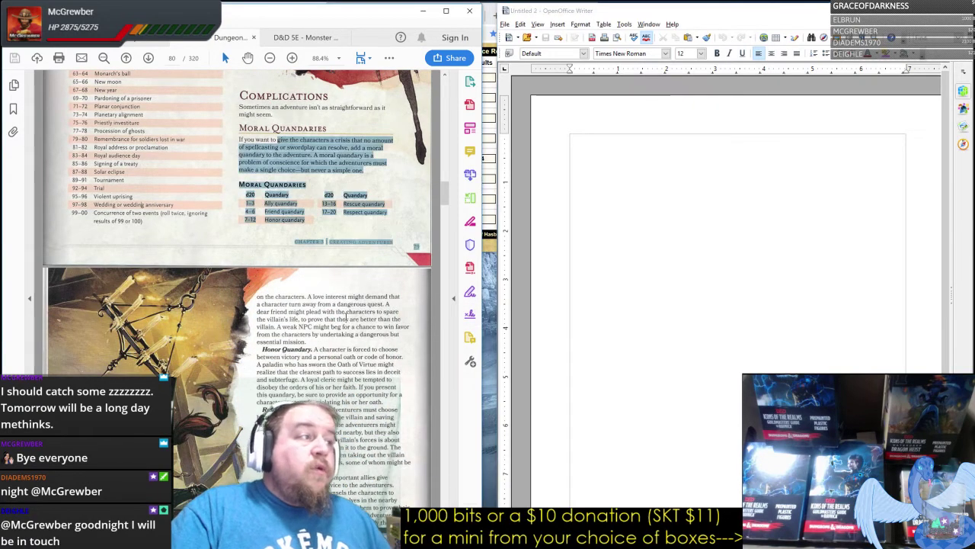
scroll(345, 315, down, 3)
drag(319, 216, 363, 323)
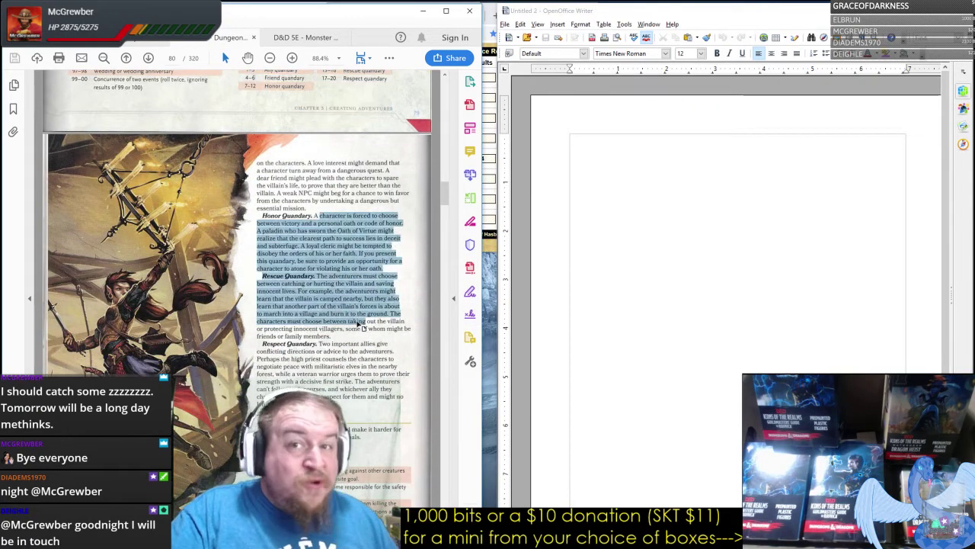
click(364, 323)
scroll(359, 322, down, 2)
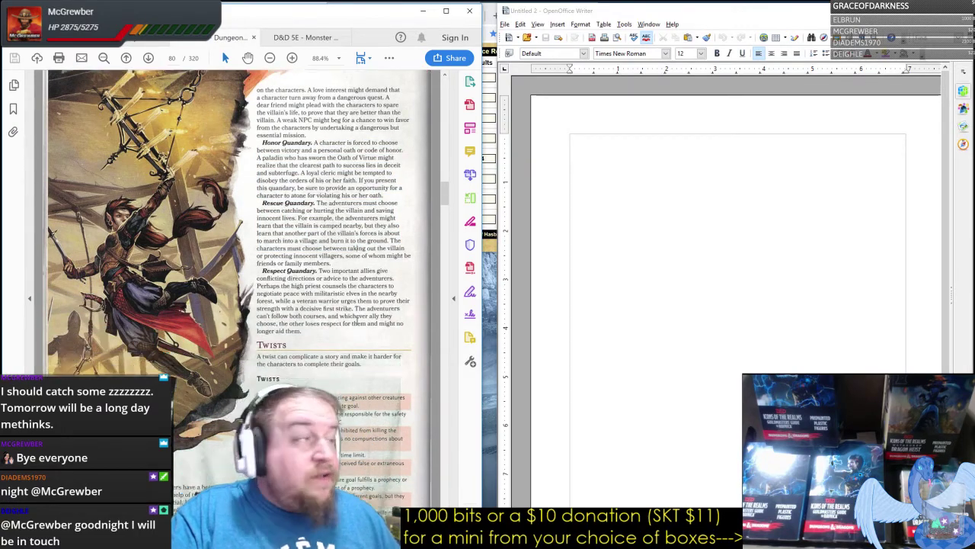
scroll(356, 320, down, 5)
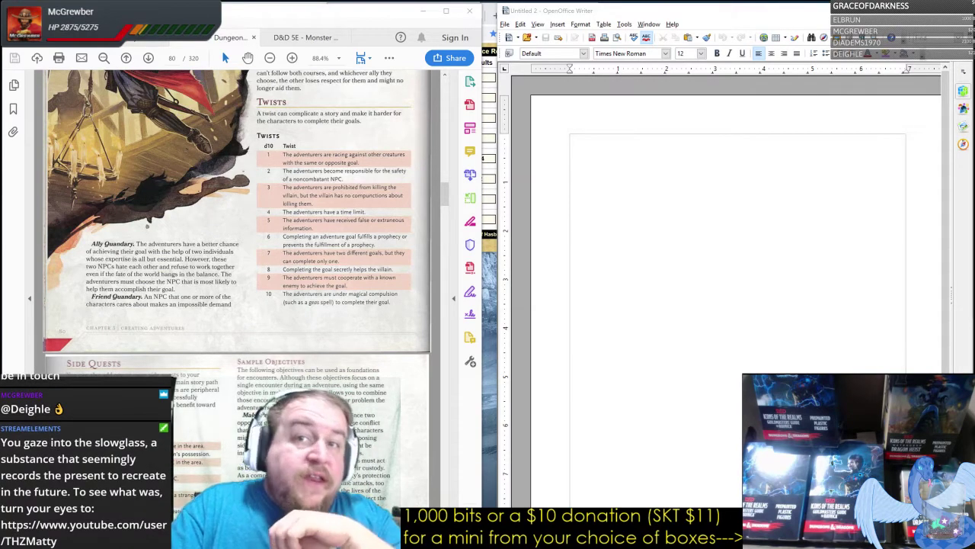
key(alt+Tab)
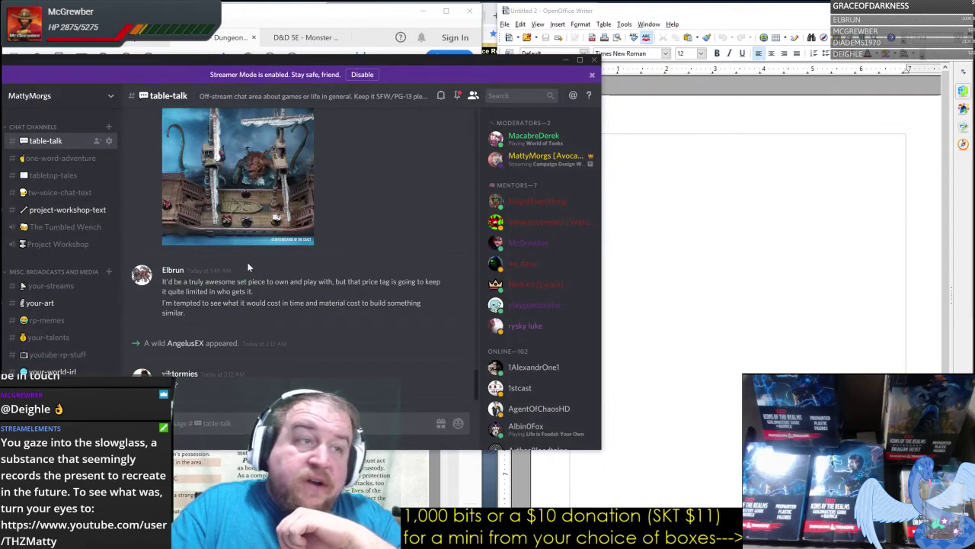
scroll(80, 328, down, 8)
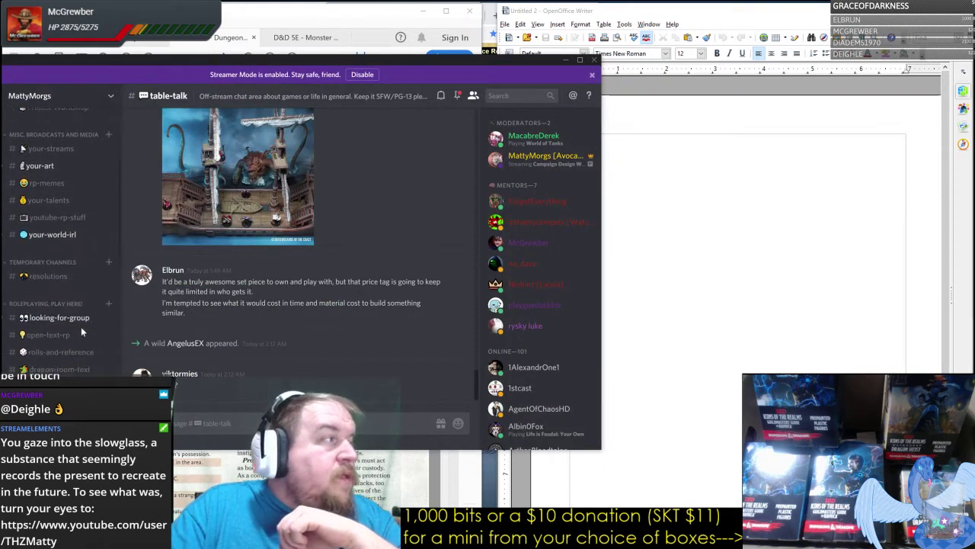
scroll(81, 326, down, 3)
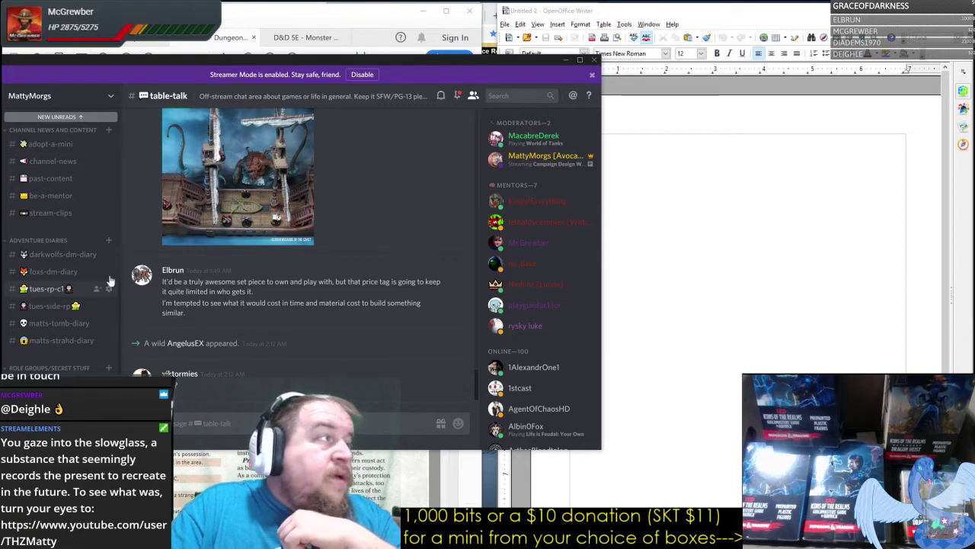
click(47, 289)
scroll(305, 244, down, 5)
drag(233, 196, 345, 334)
click(360, 326)
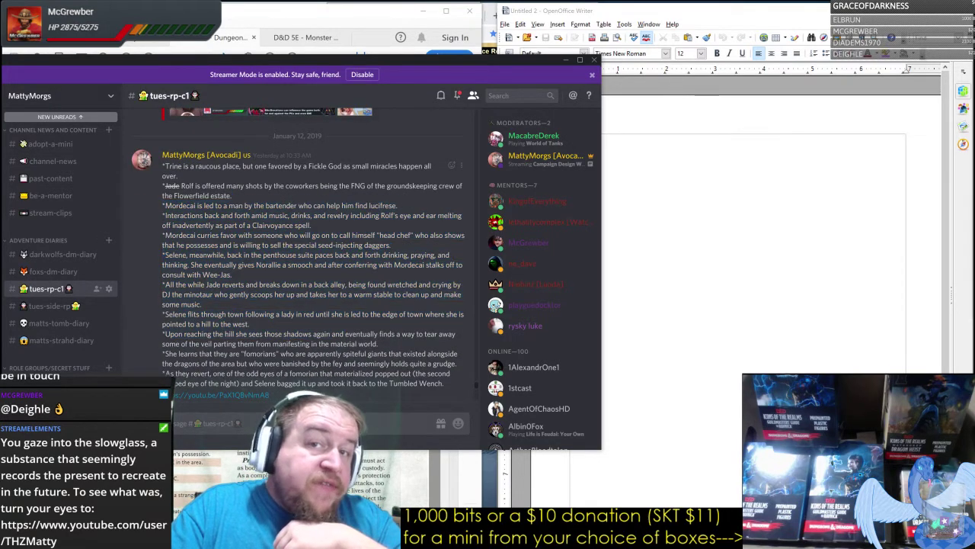
scroll(305, 267, down, 5)
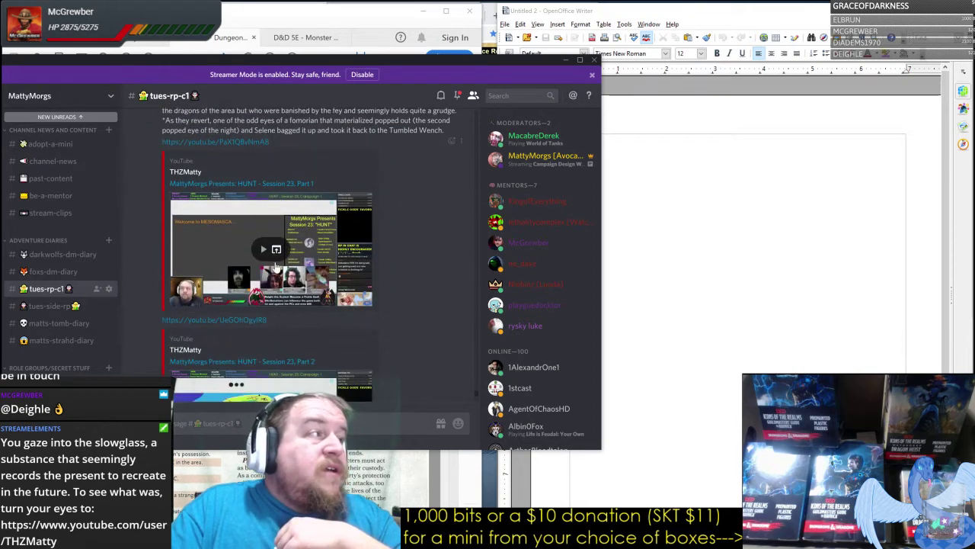
scroll(274, 259, down, 2)
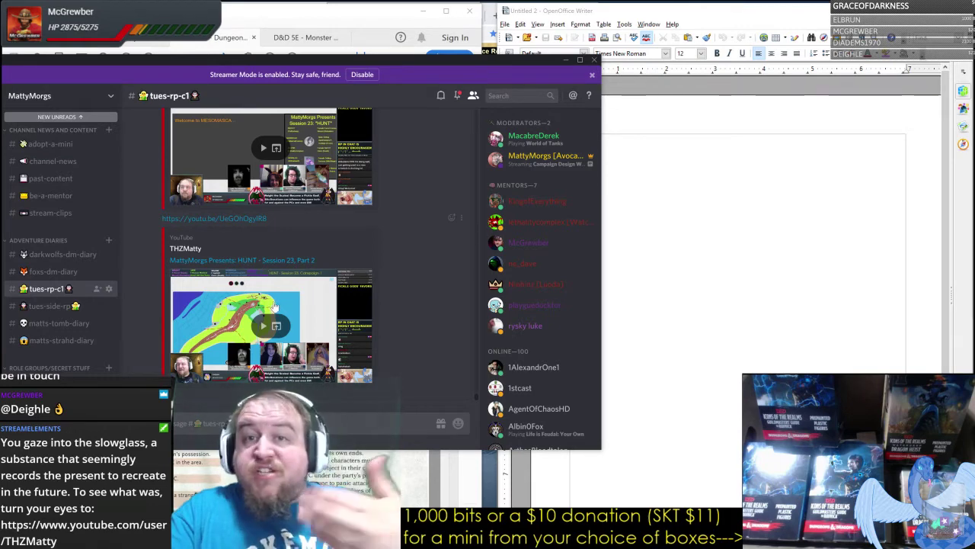
scroll(76, 217, down, 6)
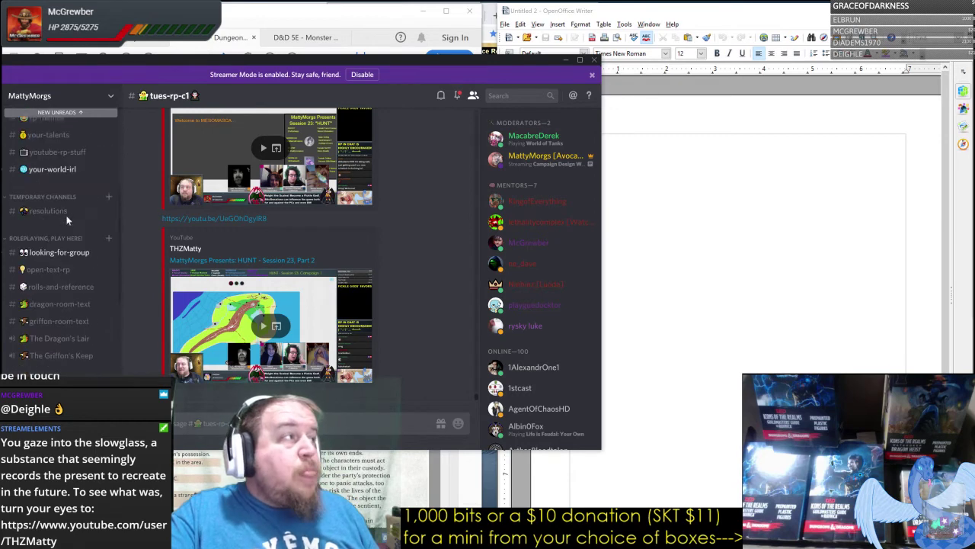
scroll(67, 202, up, 1)
click(46, 140)
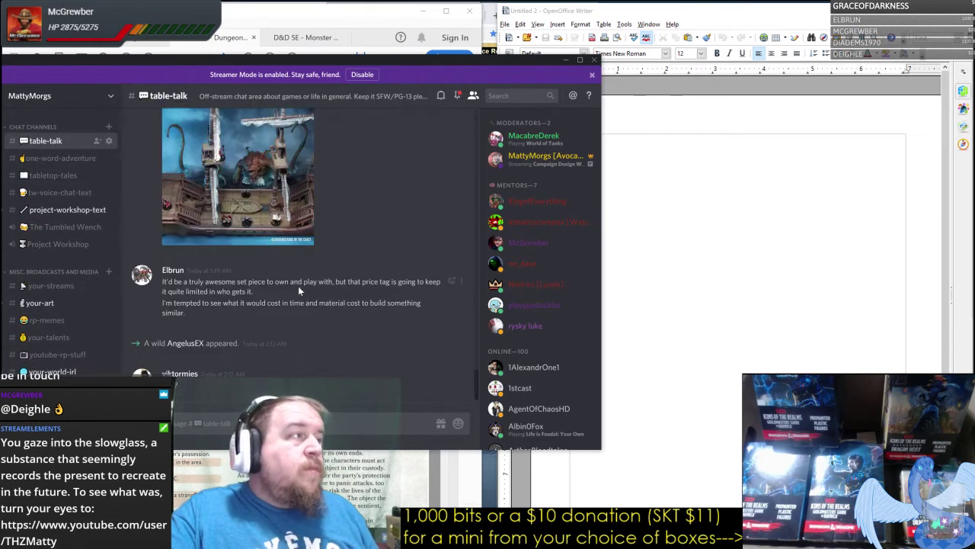
click(259, 200)
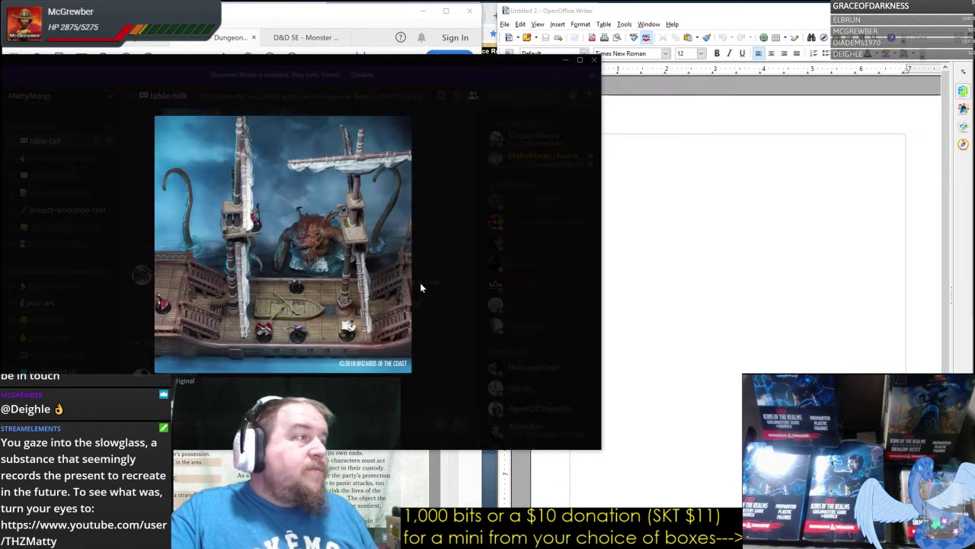
click(435, 336)
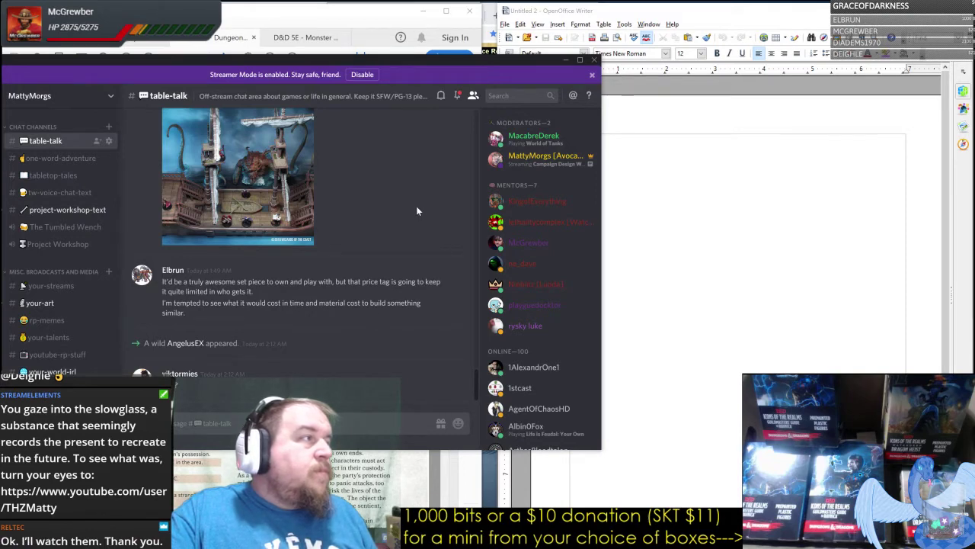
click(566, 60)
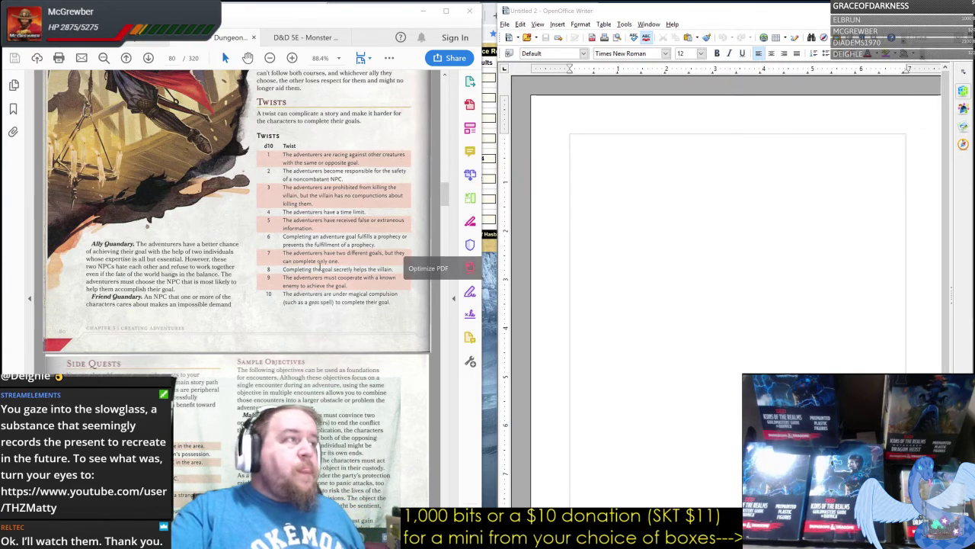
Step: Highlight part of the Twists table and bring the dice roller window forward
drag(302, 137, 365, 265)
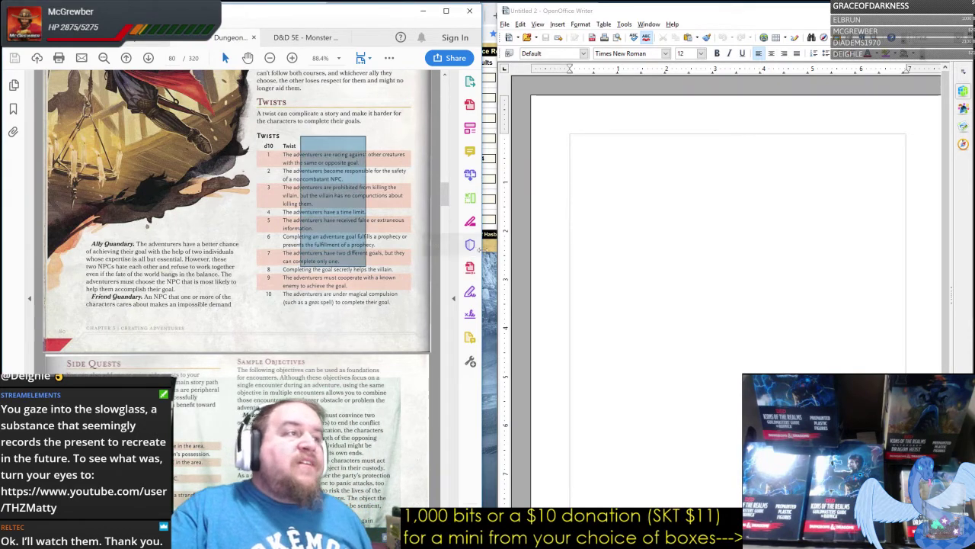
click(487, 245)
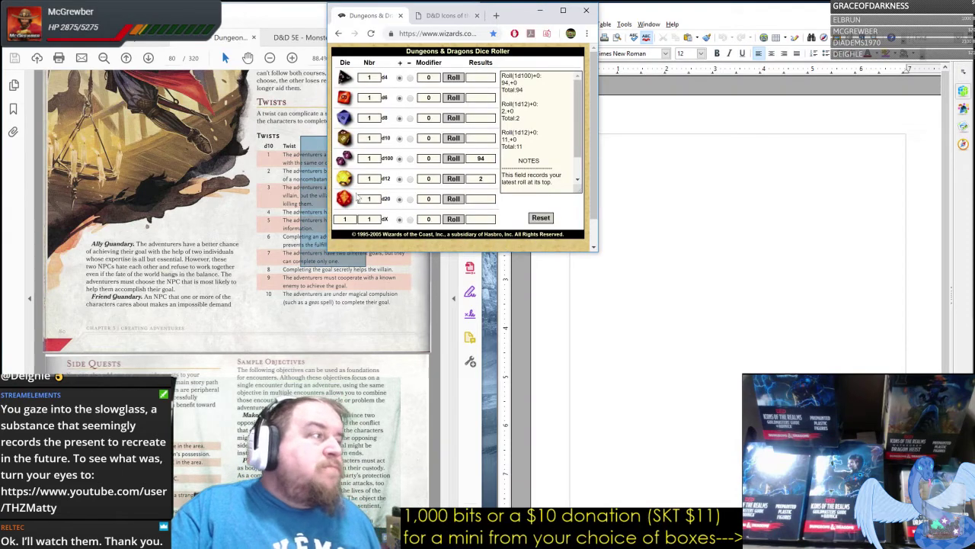
Step: Roll one d10 (result 2), then return to the PDF and clear the Twists selection
click(345, 137)
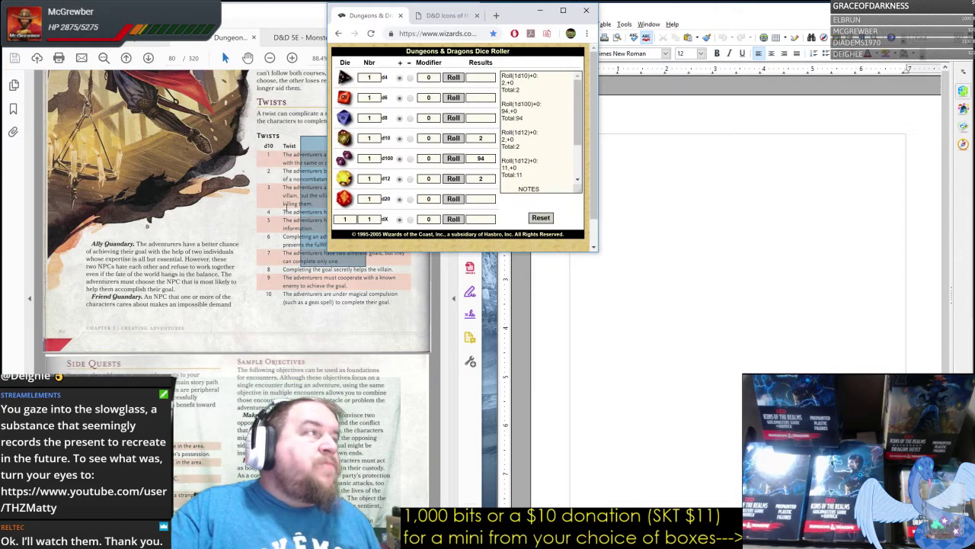
key(alt+Tab)
click(366, 214)
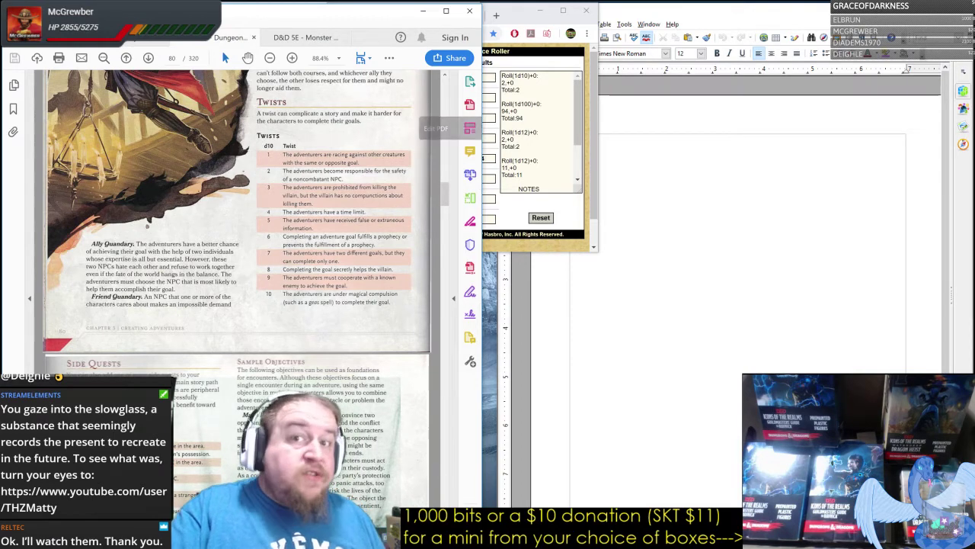
Step: Read into Creating Encounters on page 81, selecting a passage along the way
scroll(369, 196, down, 1)
scroll(369, 195, down, 9)
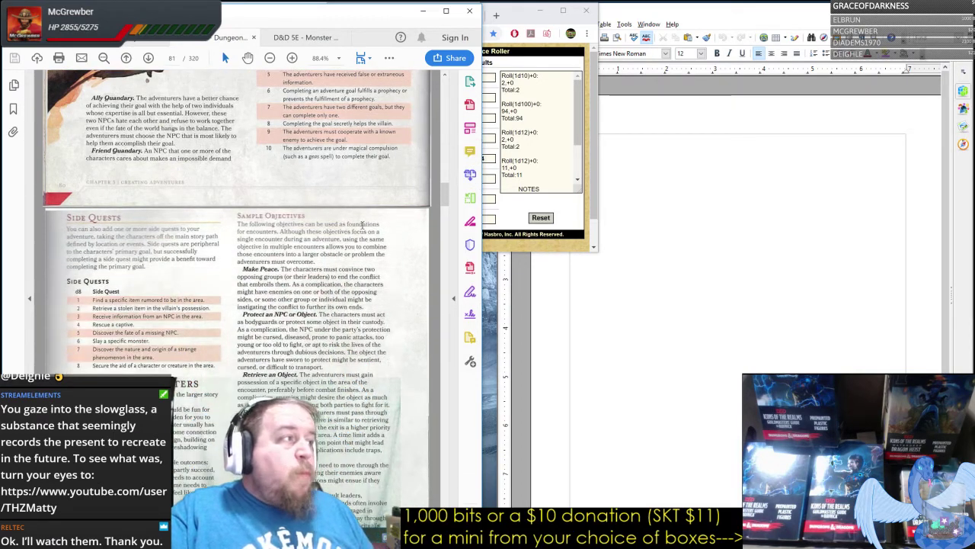
scroll(104, 214, down, 2)
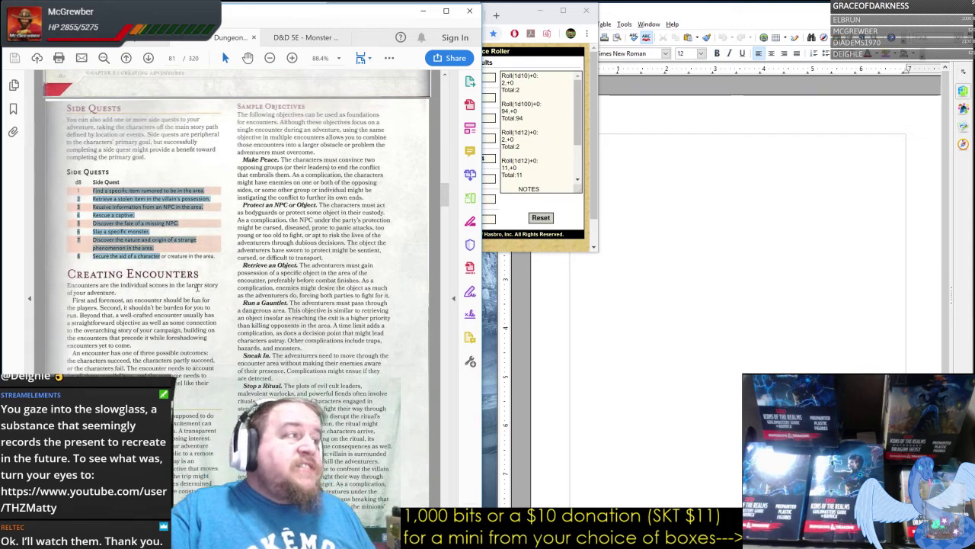
drag(120, 275, 199, 373)
scroll(199, 373, down, 8)
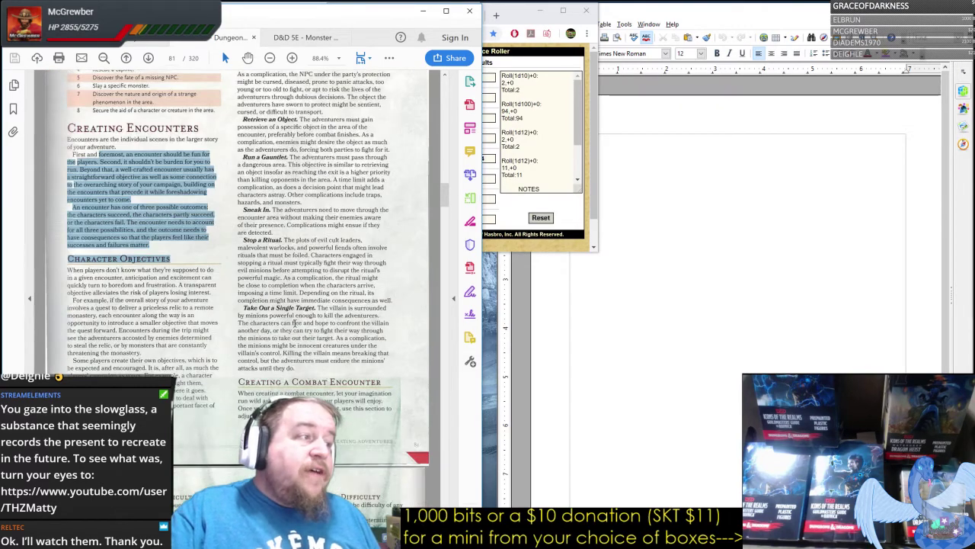
Step: Select Evaluating Encounter Difficulty text, then the XP Thresholds by Character Level rows on page 82
scroll(198, 374, down, 8)
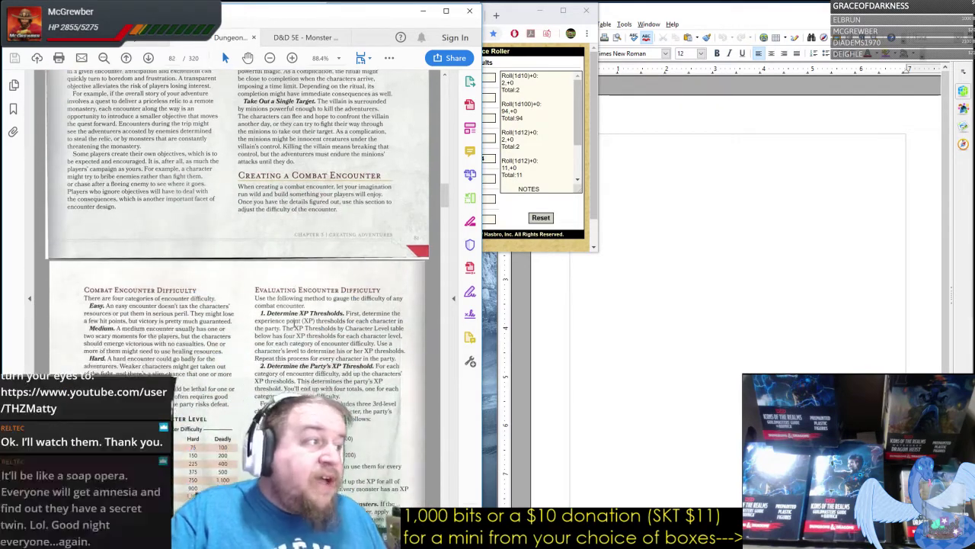
scroll(297, 317, down, 2)
drag(259, 191, 329, 282)
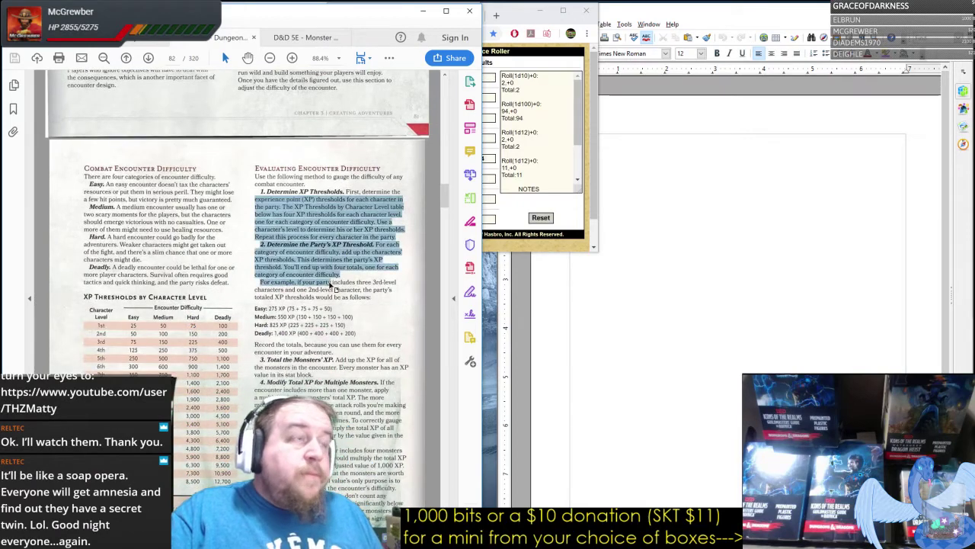
click(329, 282)
scroll(329, 282, down, 8)
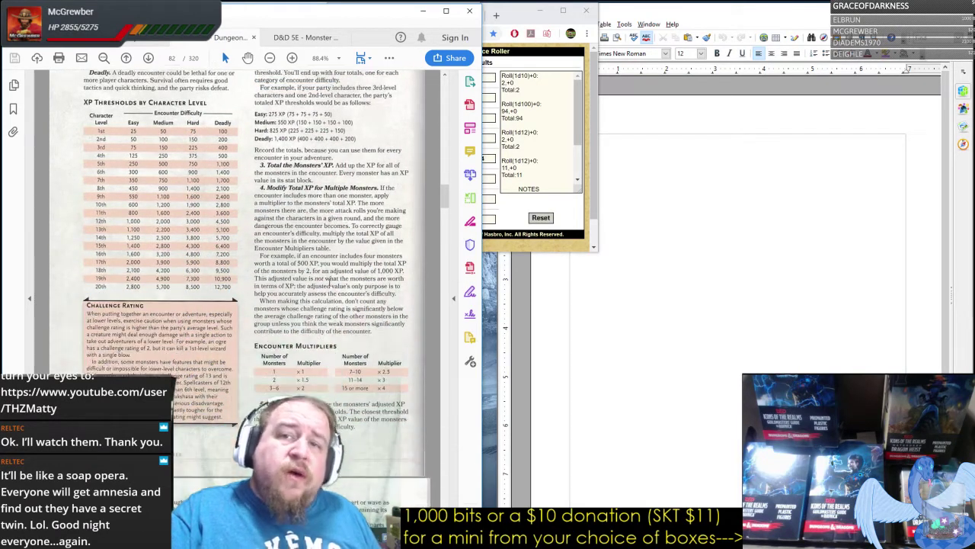
drag(131, 122, 228, 248)
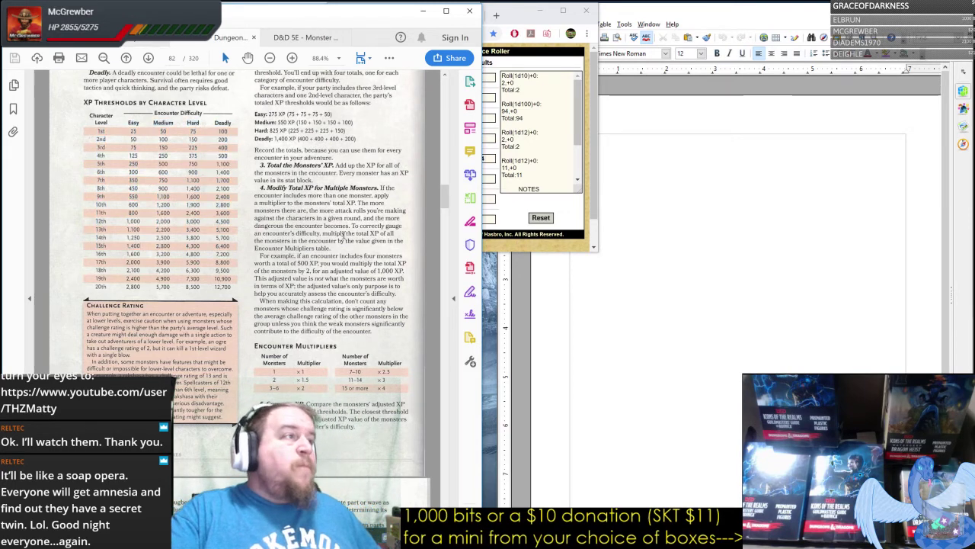
Step: Scroll from page 83 to page 86's Checking for Random Encounters section
scroll(339, 240, down, 1)
scroll(338, 240, down, 3)
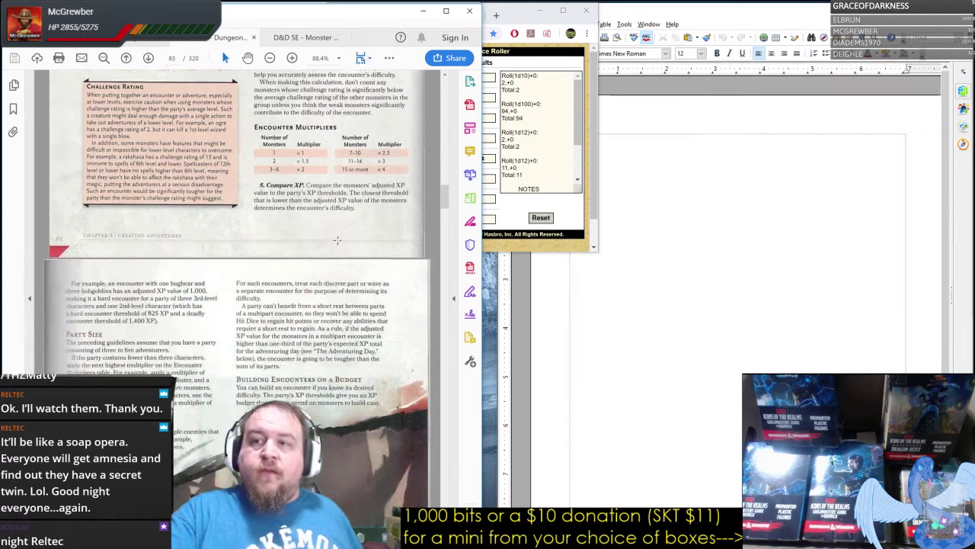
scroll(338, 240, down, 4)
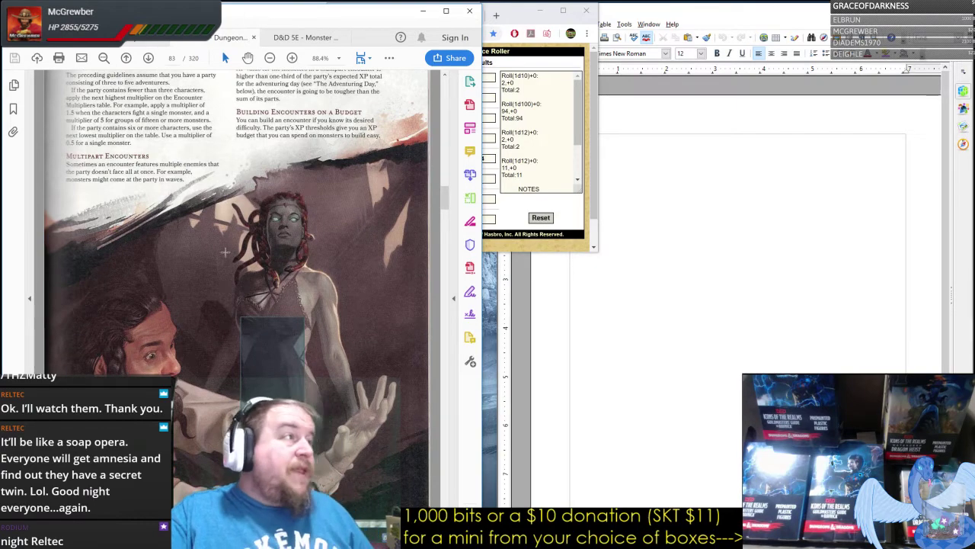
scroll(224, 254, up, 1)
scroll(253, 256, down, 10)
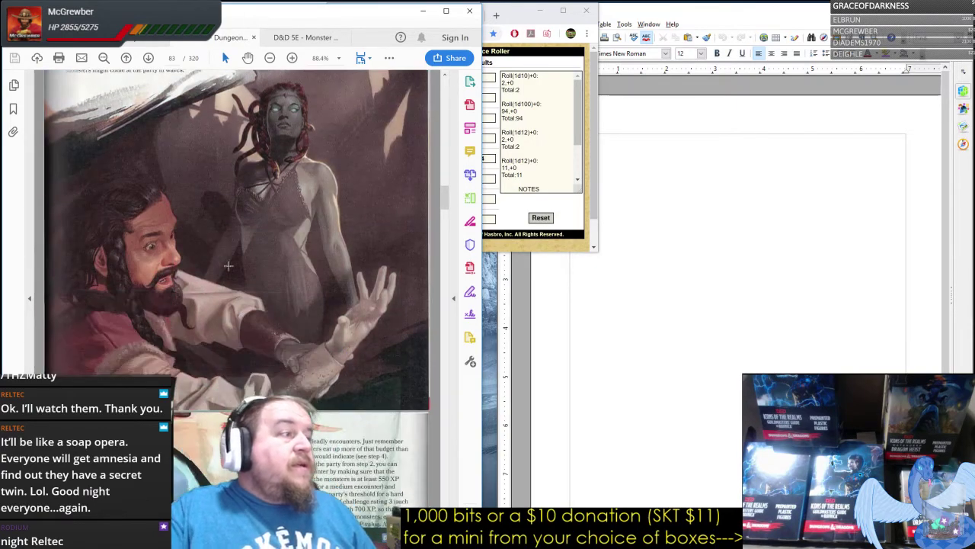
scroll(254, 256, down, 3)
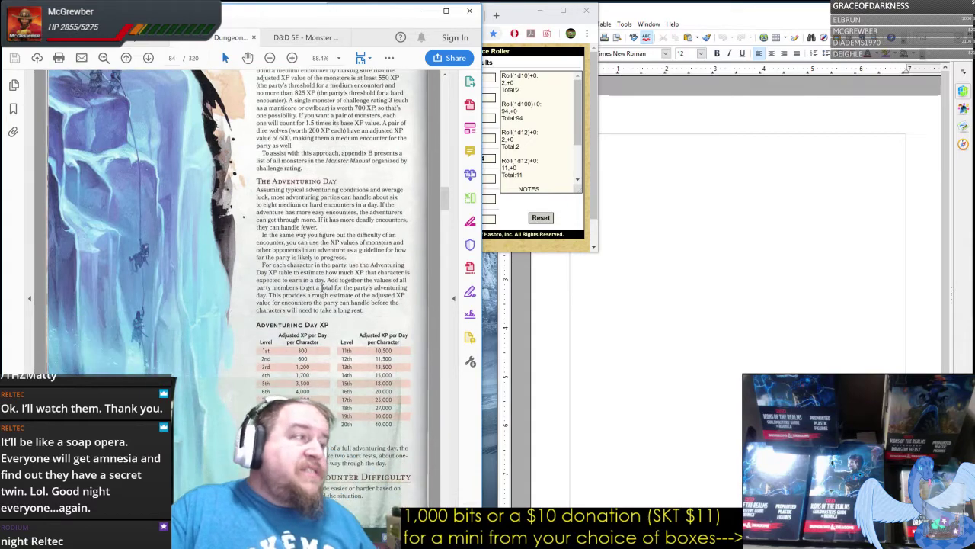
scroll(444, 202, down, 5)
scroll(443, 201, down, 5)
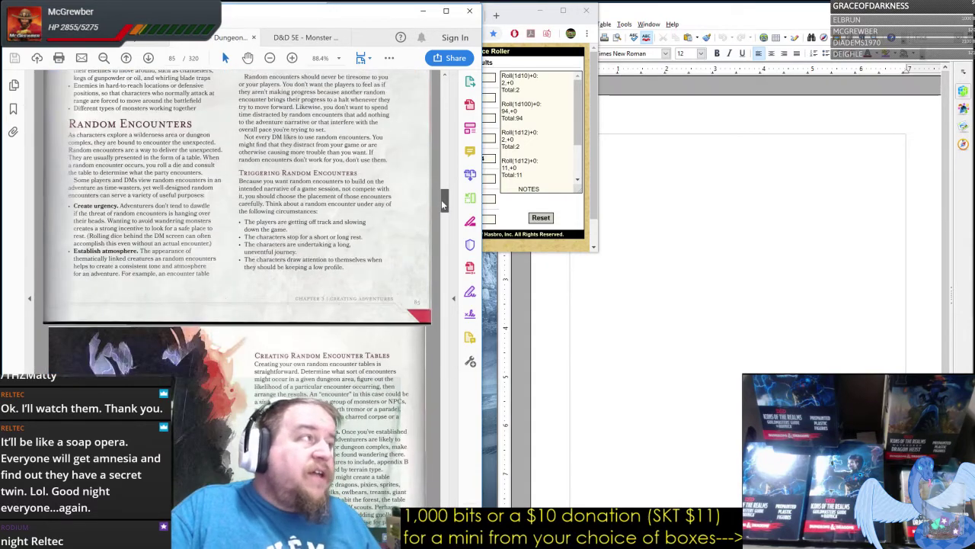
scroll(441, 200, down, 5)
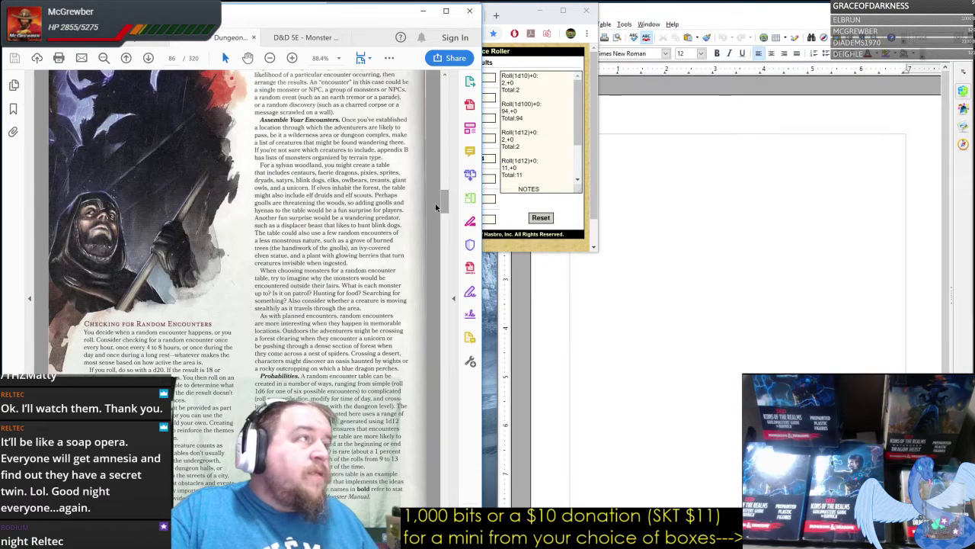